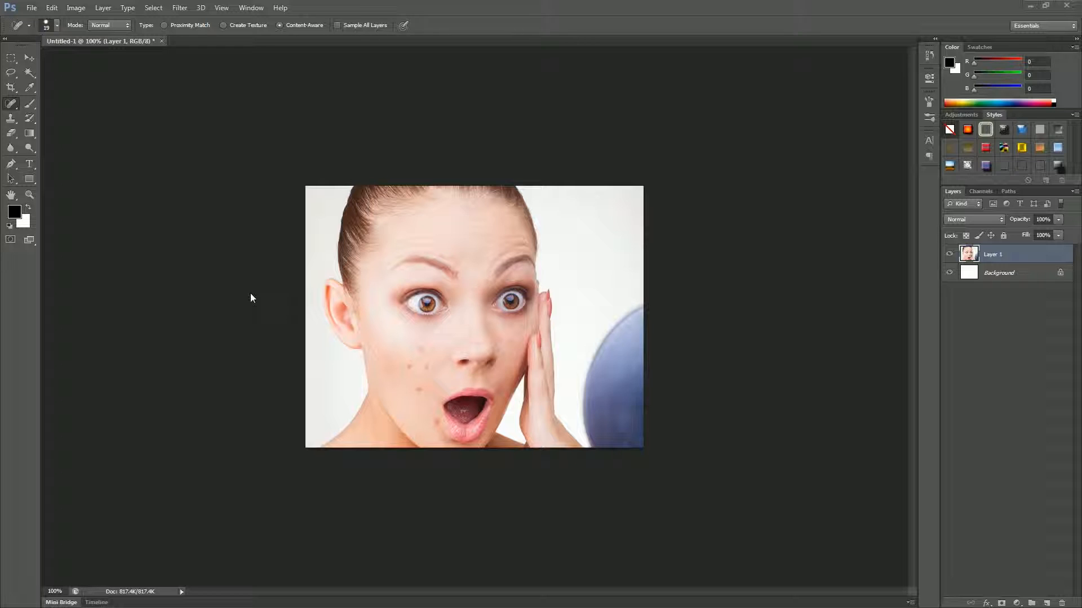
Try to remove the red blemishes on the cheek and beside the mouth with the Spot Healing Brush
right_click(12, 108)
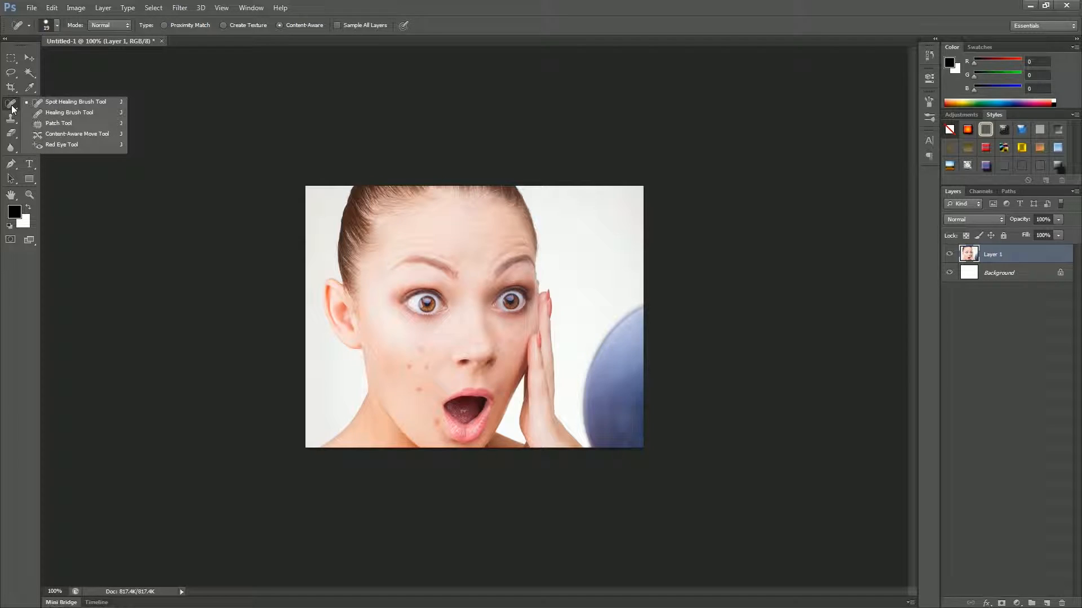
left_click(103, 107)
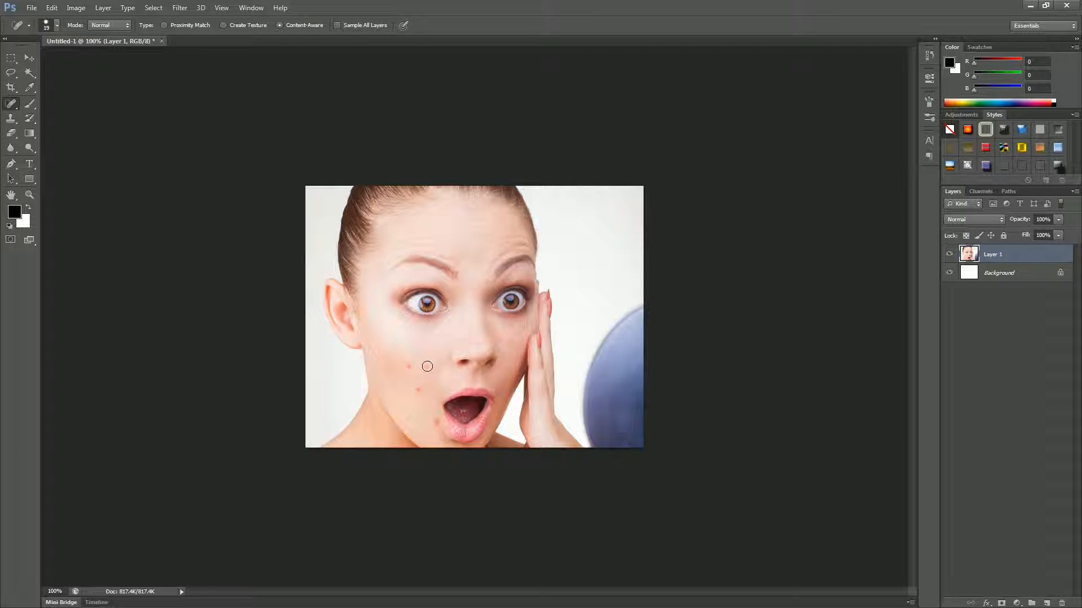
left_click(411, 367)
left_click(418, 389)
left_click(436, 423)
key("ctrl+z")
Enlarge the healing brush to 59 px and try to heal the blemish beside the corner of the mouth
left_click(58, 24)
left_click(48, 57)
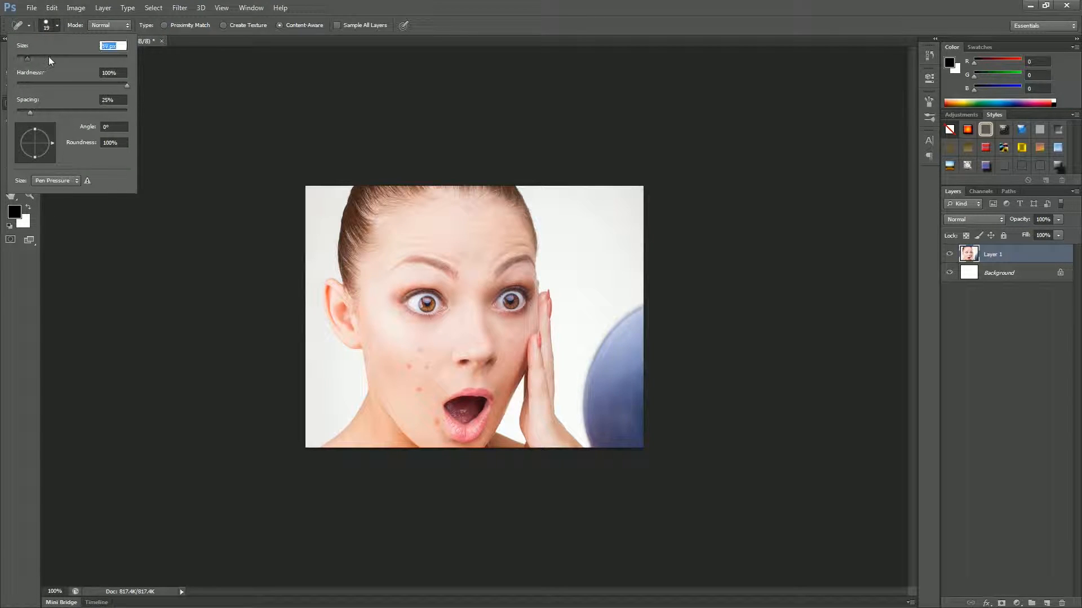
left_click(57, 25)
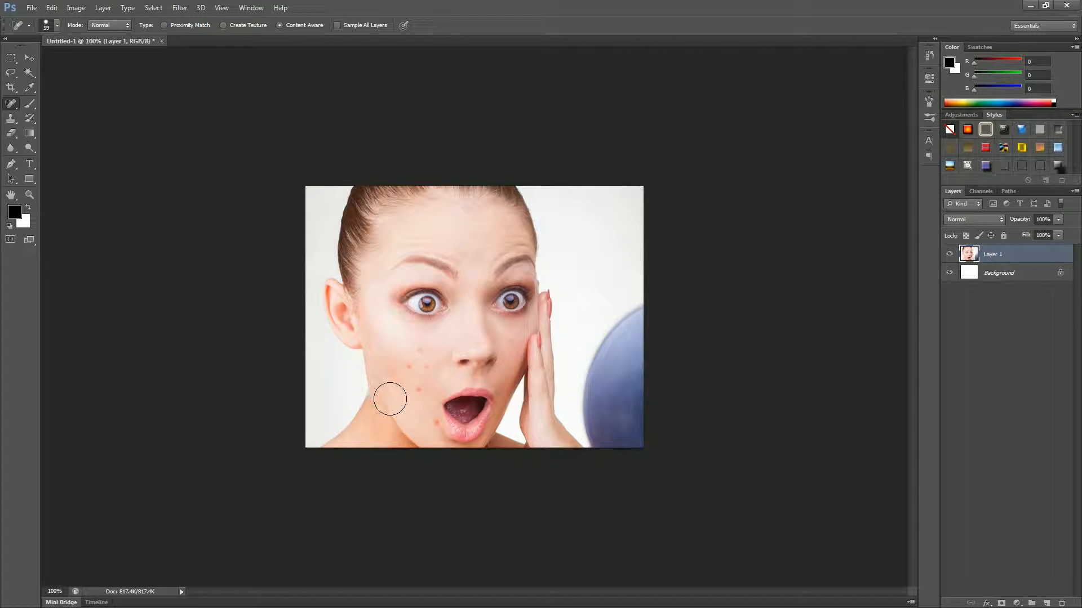
left_click(437, 422)
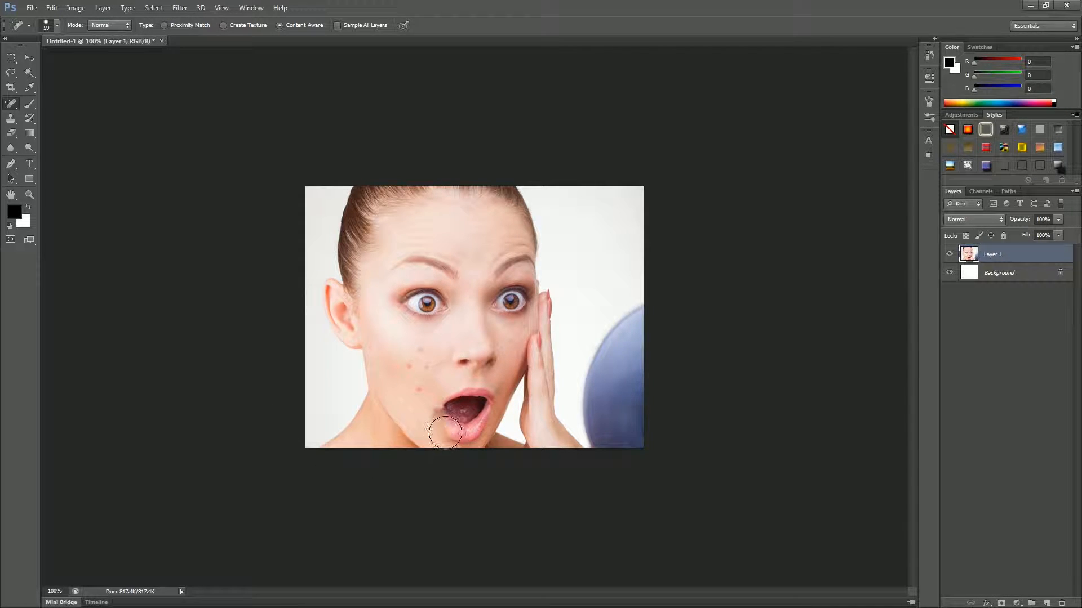
left_click(436, 418)
left_click(440, 410)
left_click(441, 410)
Reduce the healing brush and try healing the cheek blemishes, first a single spot, then one long stroke across them
key("bracketleft")
key("bracketleft")
key("bracketleft")
key("bracketleft")
left_click(418, 388)
key("ctrl+alt+z")
key("ctrl+alt+z")
mouse_move(420, 350)
left_mouse_down()
mouse_move(430, 363)
mouse_move(408, 372)
mouse_move(434, 430)
left_mouse_up()
key("ctrl+z")
Switch to the Clone Stamp tool and set its brush size to 40 px
left_click(9, 124)
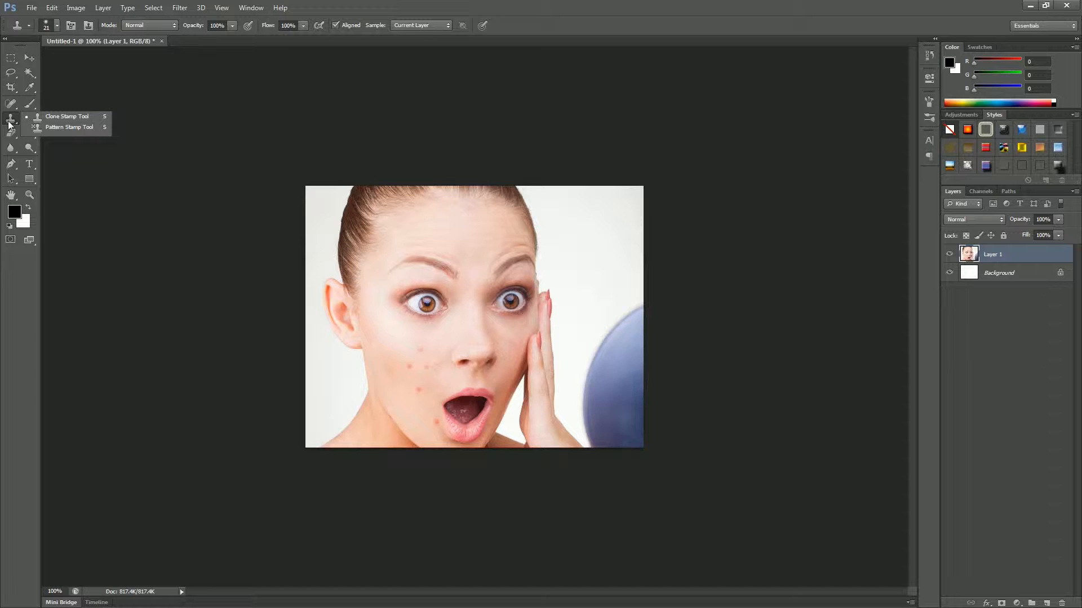
left_click(52, 121)
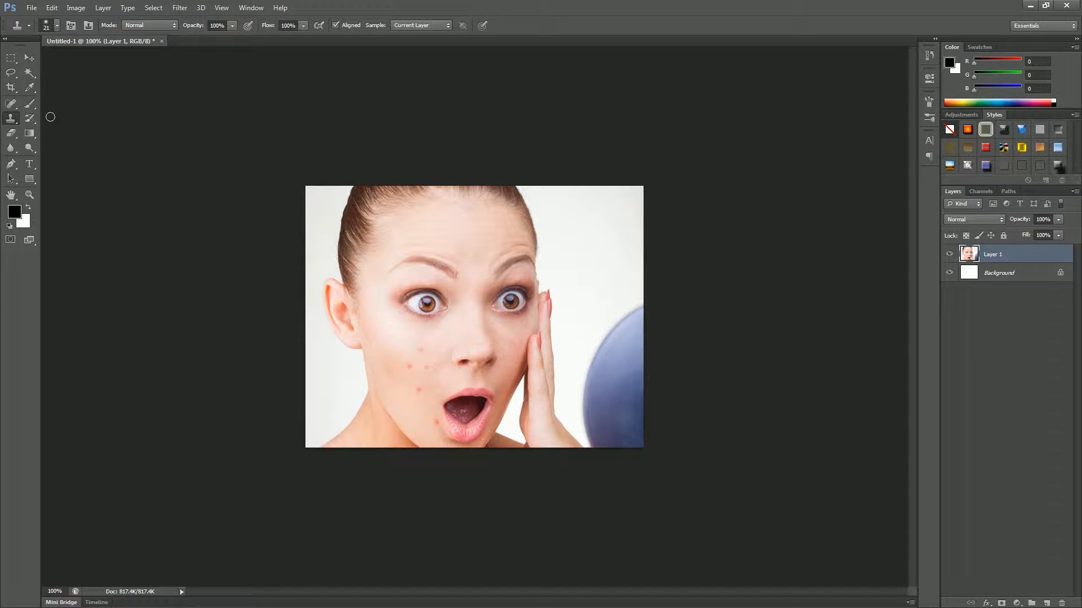
left_click(56, 25)
left_click_drag(25, 61, 33, 61)
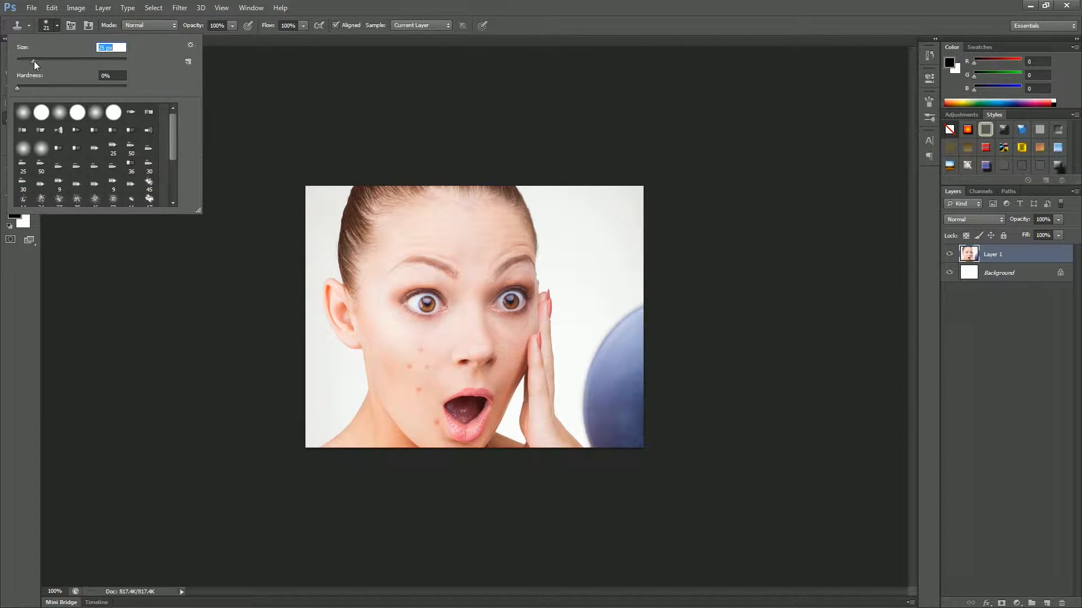
left_click(58, 25)
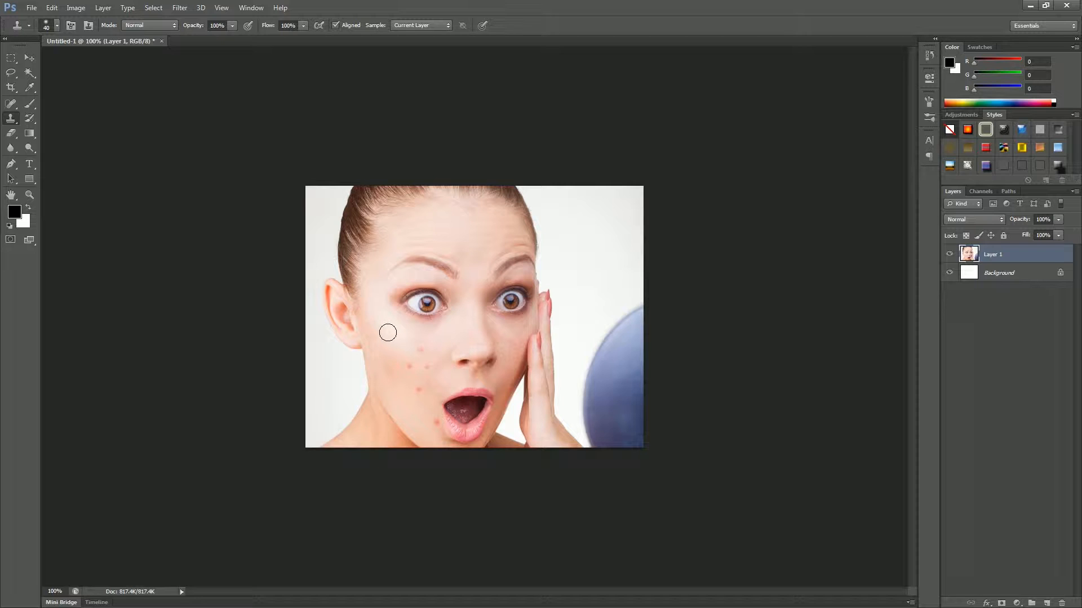
Sample clean skin just below the eye on the ear side and clone it over the cheek blemishes
left_click(387, 332)
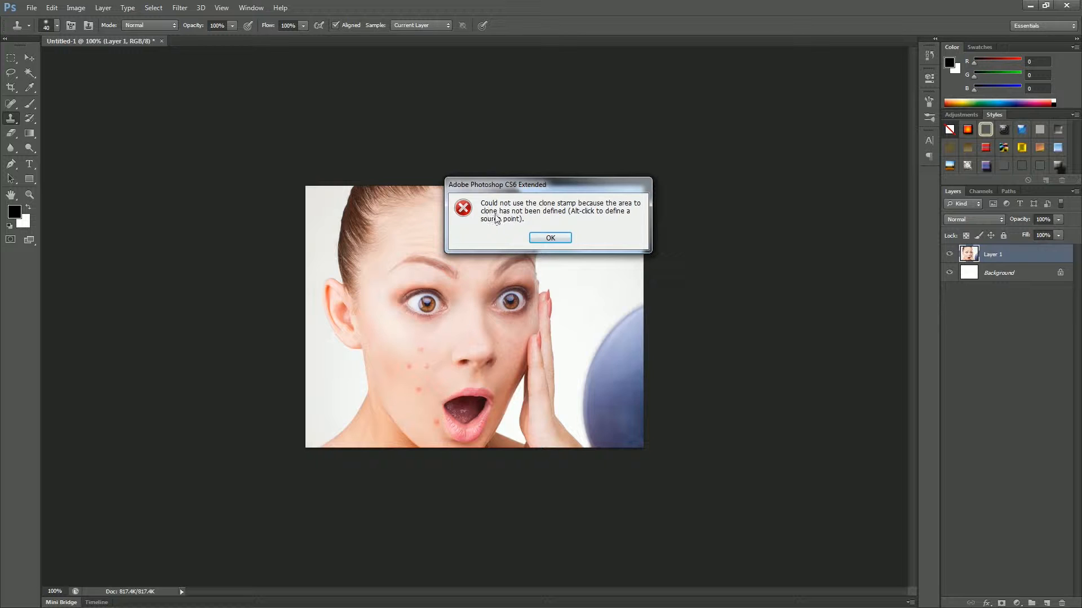
left_click(550, 239)
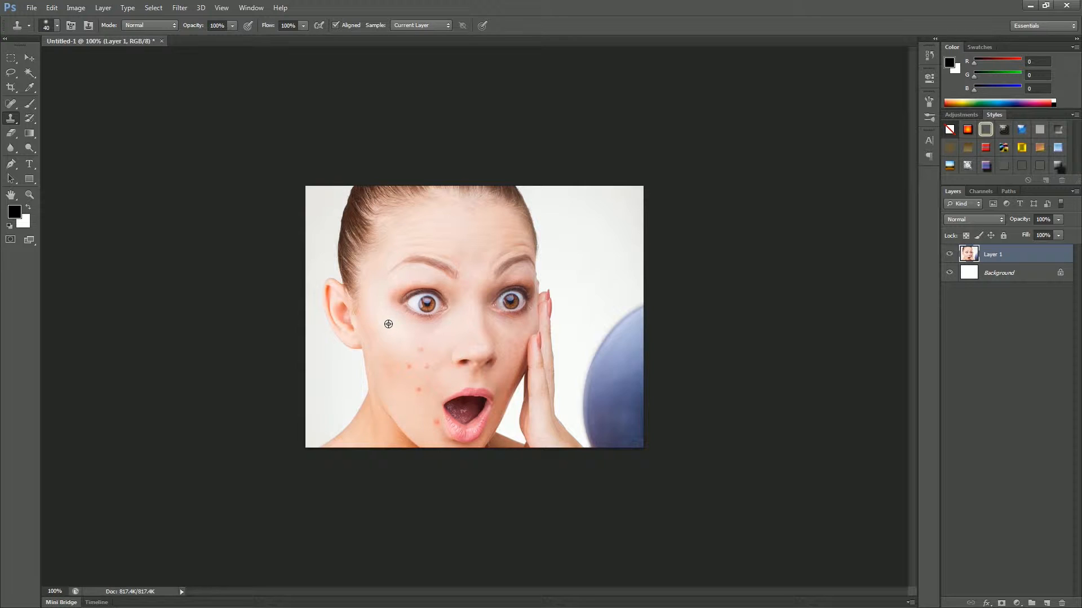
left_click(388, 323, "alt")
mouse_move(424, 354)
left_mouse_down()
mouse_move(412, 366)
mouse_move(433, 423)
mouse_move(423, 398)
left_mouse_up()
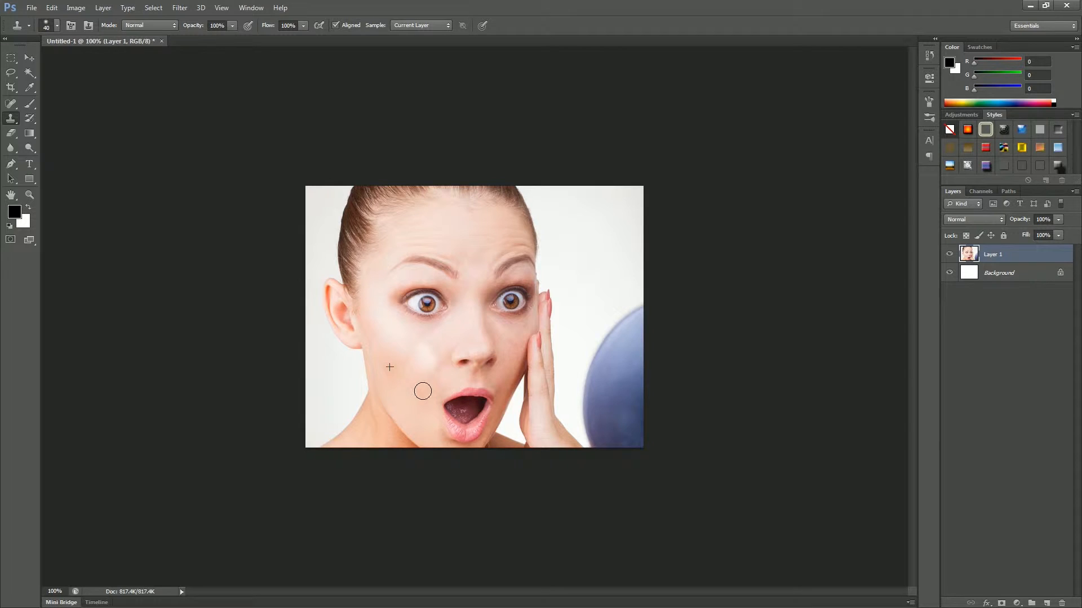
left_click_drag(422, 391, 407, 361)
Sample the eye on the ear side and clone it onto the middle of the forehead
left_click(427, 304, "alt")
mouse_move(468, 236)
left_mouse_down()
mouse_move(491, 242)
mouse_move(458, 246)
mouse_move(443, 234)
mouse_move(481, 222)
mouse_move(491, 243)
mouse_move(442, 238)
mouse_move(445, 221)
mouse_move(459, 217)
mouse_move(496, 222)
mouse_move(502, 238)
mouse_move(478, 245)
mouse_move(441, 230)
mouse_move(463, 221)
mouse_move(485, 227)
mouse_move(487, 244)
mouse_move(456, 242)
mouse_move(441, 228)
mouse_move(471, 217)
mouse_move(461, 214)
mouse_move(426, 229)
mouse_move(491, 237)
mouse_move(499, 229)
mouse_move(484, 220)
mouse_move(493, 222)
mouse_move(500, 235)
mouse_move(481, 250)
mouse_move(457, 251)
mouse_move(435, 225)
mouse_move(490, 224)
mouse_move(455, 222)
mouse_move(449, 242)
mouse_move(485, 247)
mouse_move(496, 229)
mouse_move(448, 219)
mouse_move(440, 229)
mouse_move(493, 225)
mouse_move(493, 242)
mouse_move(470, 236)
left_mouse_up()
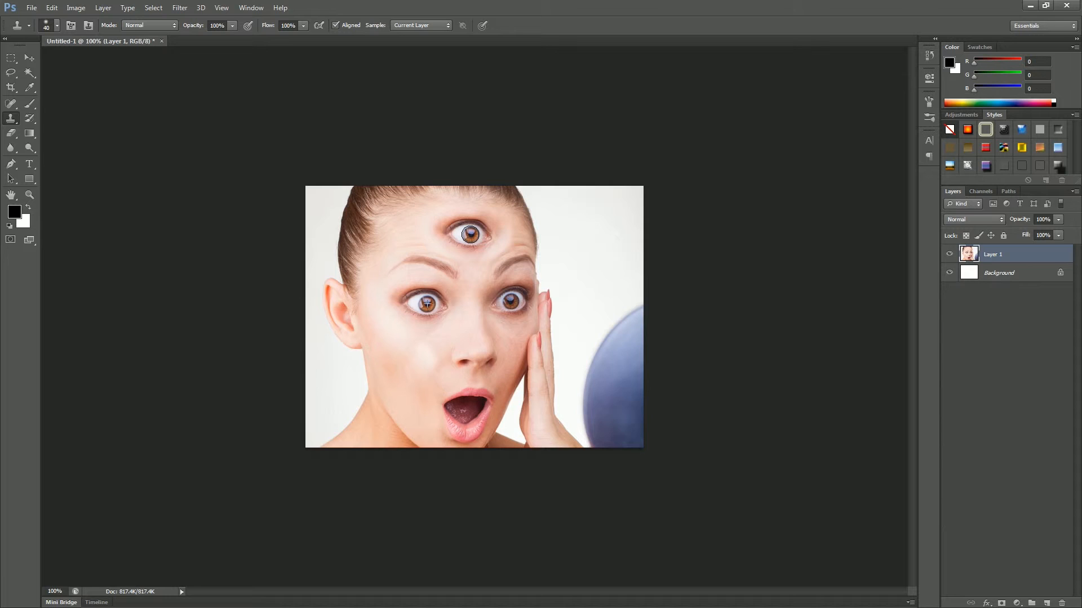